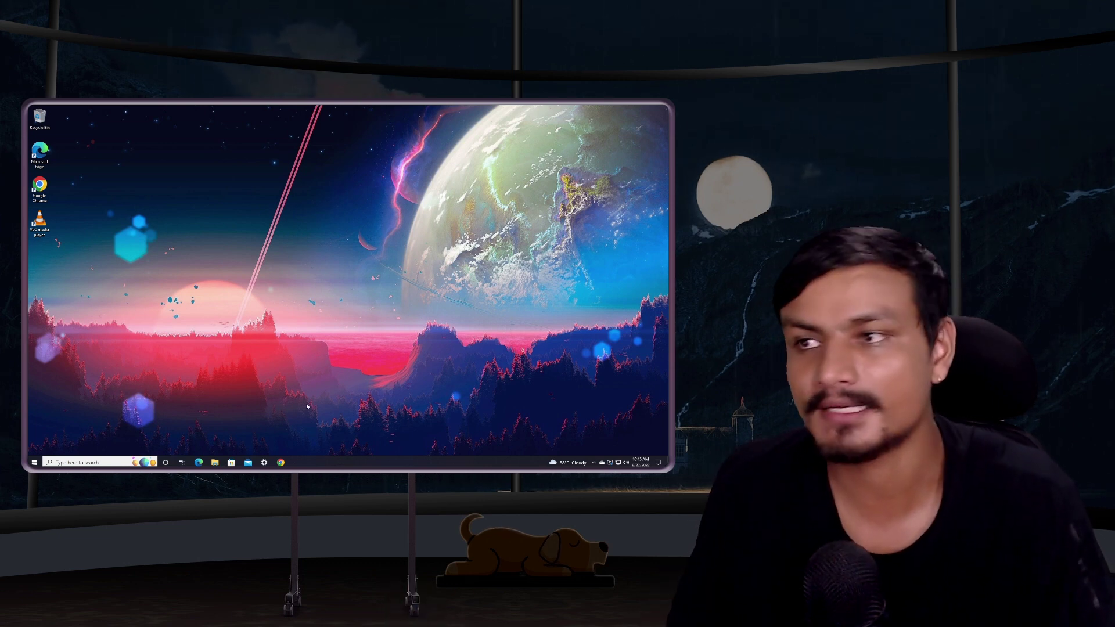
Check in About that this PC runs Windows 10 Education version 21H2.
{"action": "key", "text": "super"}
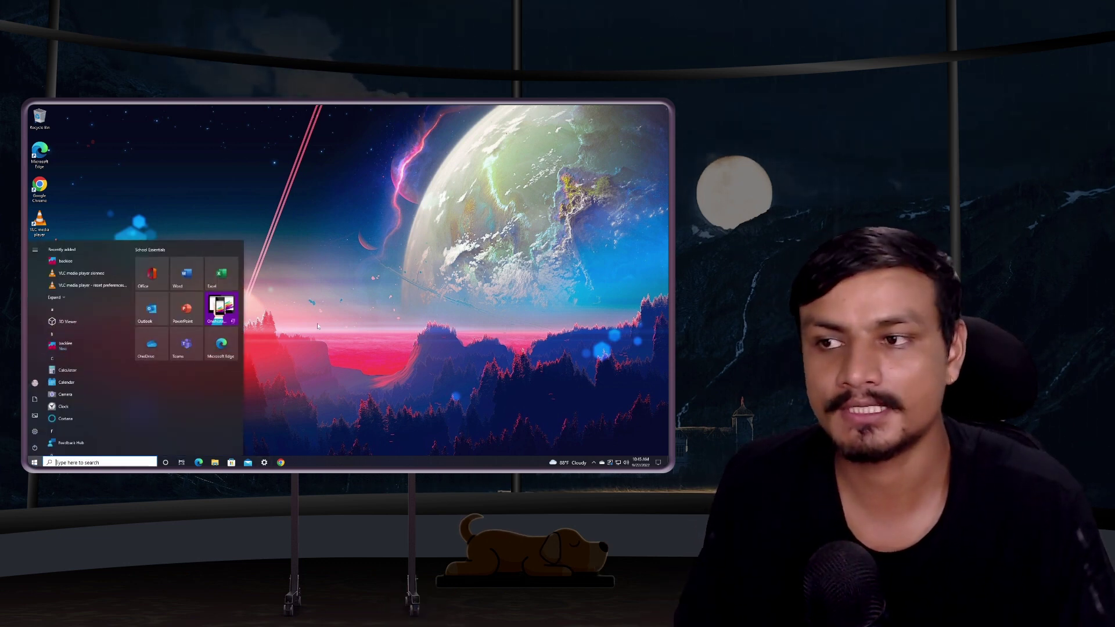
{"action": "key", "text": "super"}
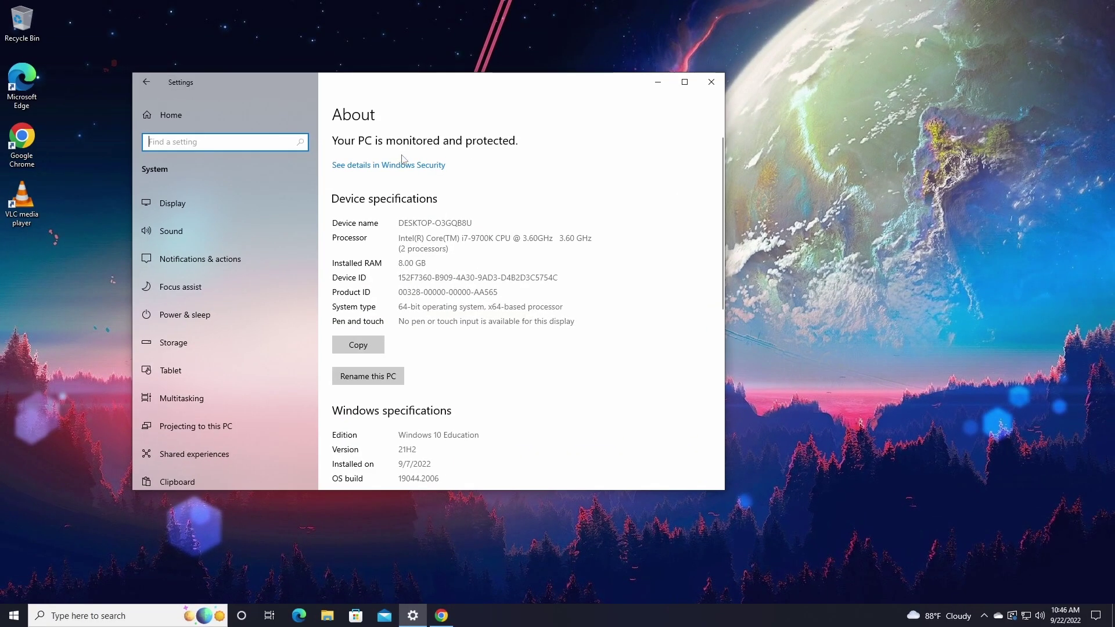
{"action": "scroll", "coordinate": [402, 159], "scroll_direction": "down", "scroll_amount": 3}
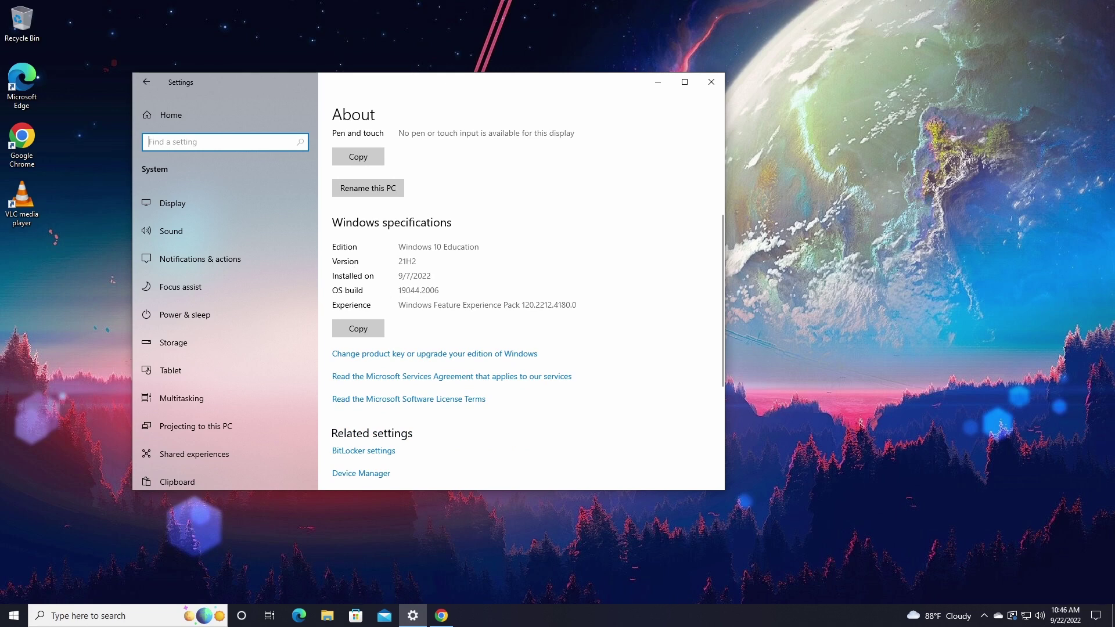
{"action": "left_click_drag", "start_coordinate": [398, 261], "coordinate": [417, 261]}
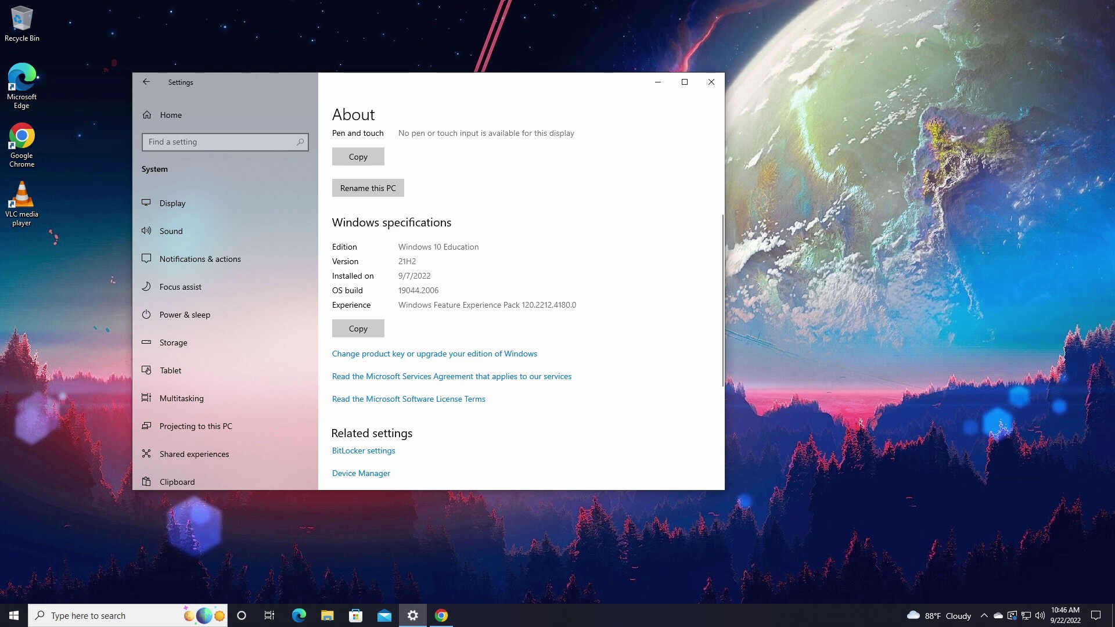
{"action": "double_click", "coordinate": [407, 262]}
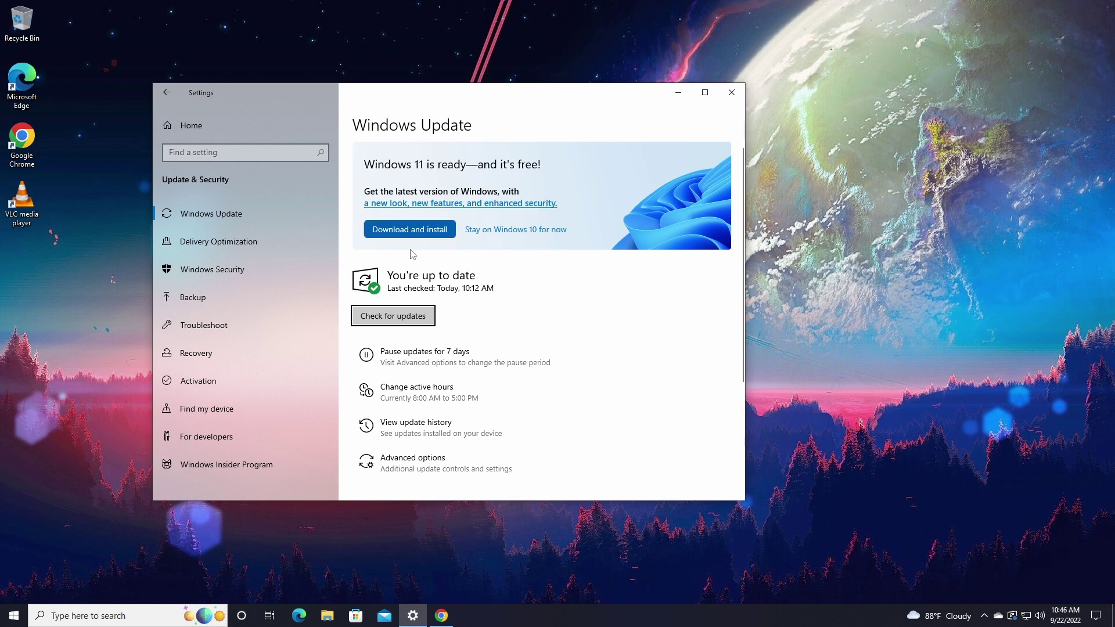
On the Download Windows 11 page, select Windows 11 (multi-edition ISO) from the disk image list.
{"action": "key", "text": "alt+Tab"}
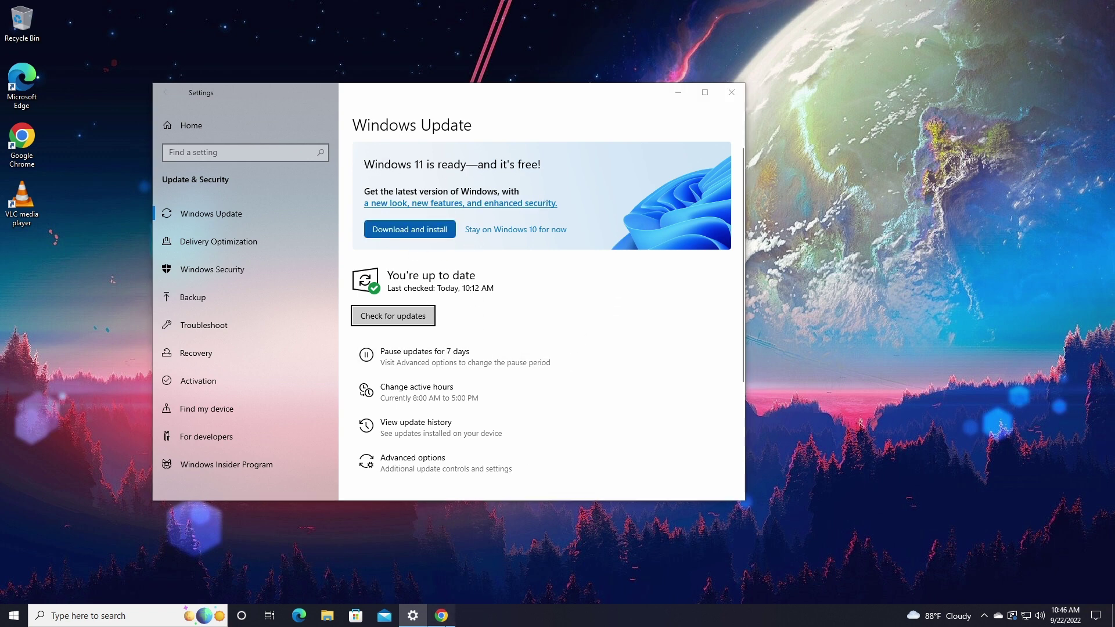
{"action": "scroll", "coordinate": [558, 319], "scroll_direction": "down", "scroll_amount": 2}
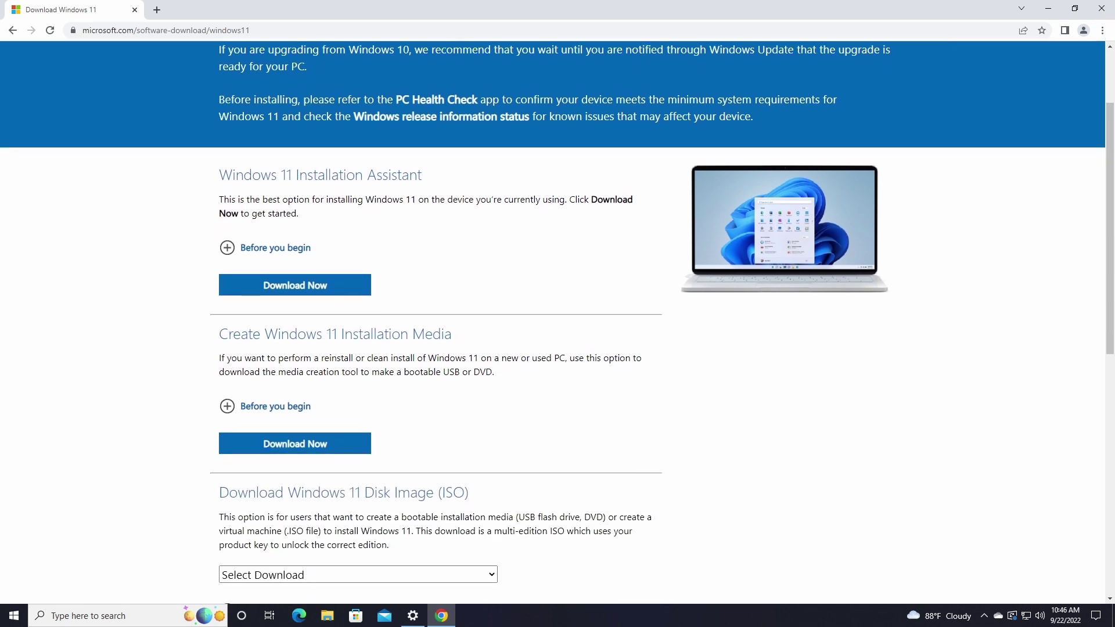
{"action": "left_click_drag", "start_coordinate": [219, 175], "coordinate": [428, 180]}
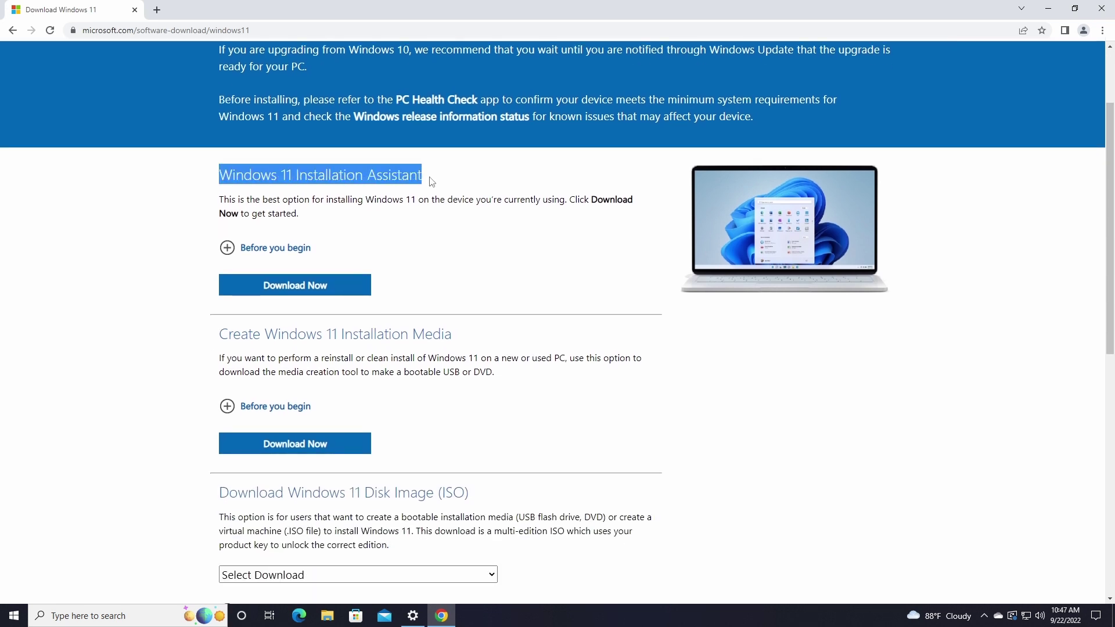
{"action": "scroll", "coordinate": [360, 256], "scroll_direction": "down", "scroll_amount": 5}
{"action": "left_click", "coordinate": [340, 285]}
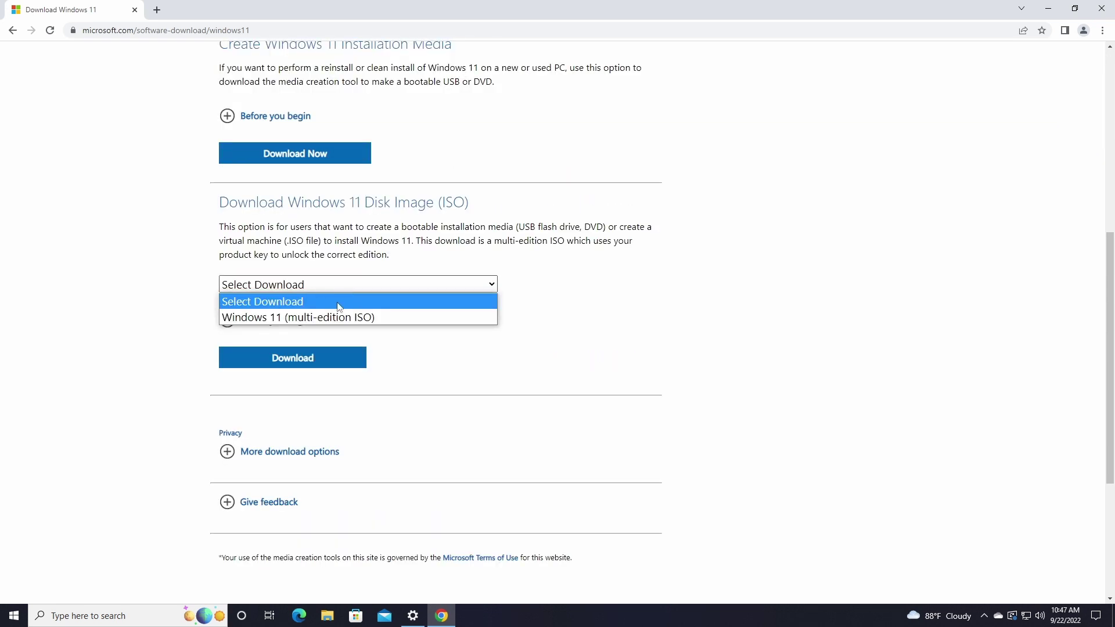
{"action": "left_click", "coordinate": [311, 318]}
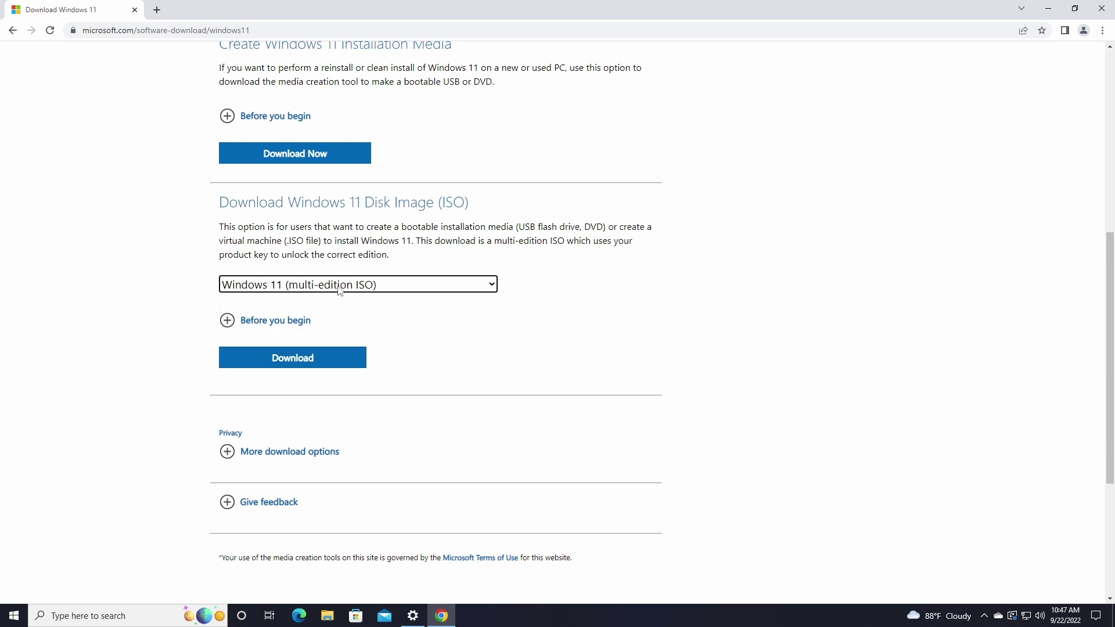
Review the download page, noting the current release version 22H2.
{"action": "scroll", "coordinate": [384, 279], "scroll_direction": "up", "scroll_amount": 6}
{"action": "scroll", "coordinate": [383, 279], "scroll_direction": "down", "scroll_amount": 6}
{"action": "scroll", "coordinate": [224, 78], "scroll_direction": "up", "scroll_amount": 6}
{"action": "scroll", "coordinate": [102, 75], "scroll_direction": "up", "scroll_amount": 1}
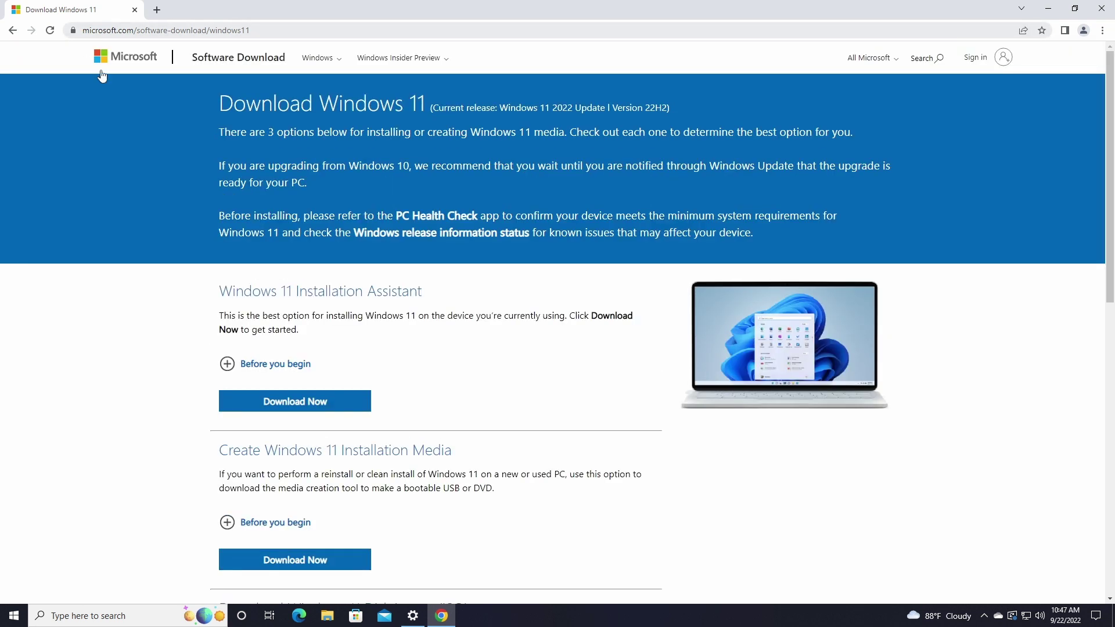
{"action": "scroll", "coordinate": [453, 256], "scroll_direction": "down", "scroll_amount": 6}
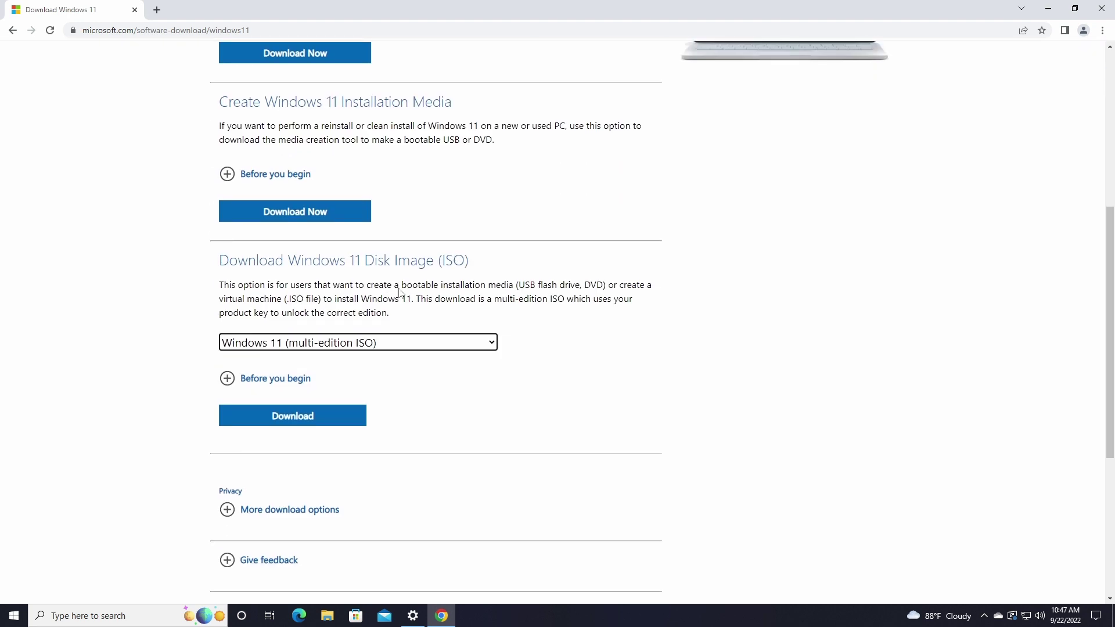
{"action": "scroll", "coordinate": [561, 168], "scroll_direction": "up", "scroll_amount": 6}
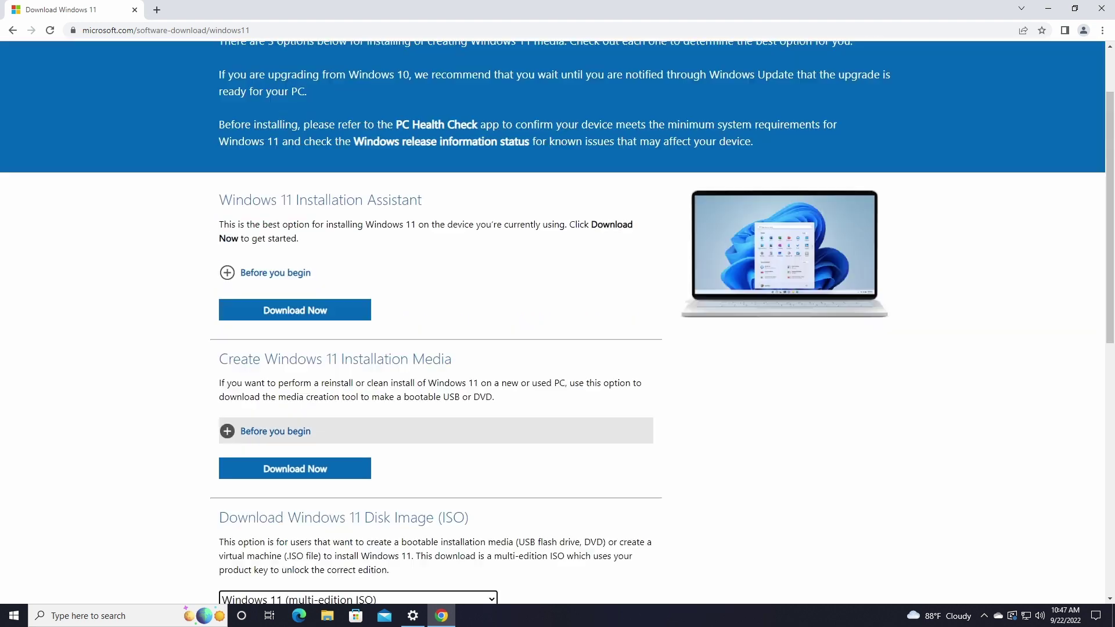
{"action": "left_click_drag", "start_coordinate": [539, 110], "coordinate": [662, 115]}
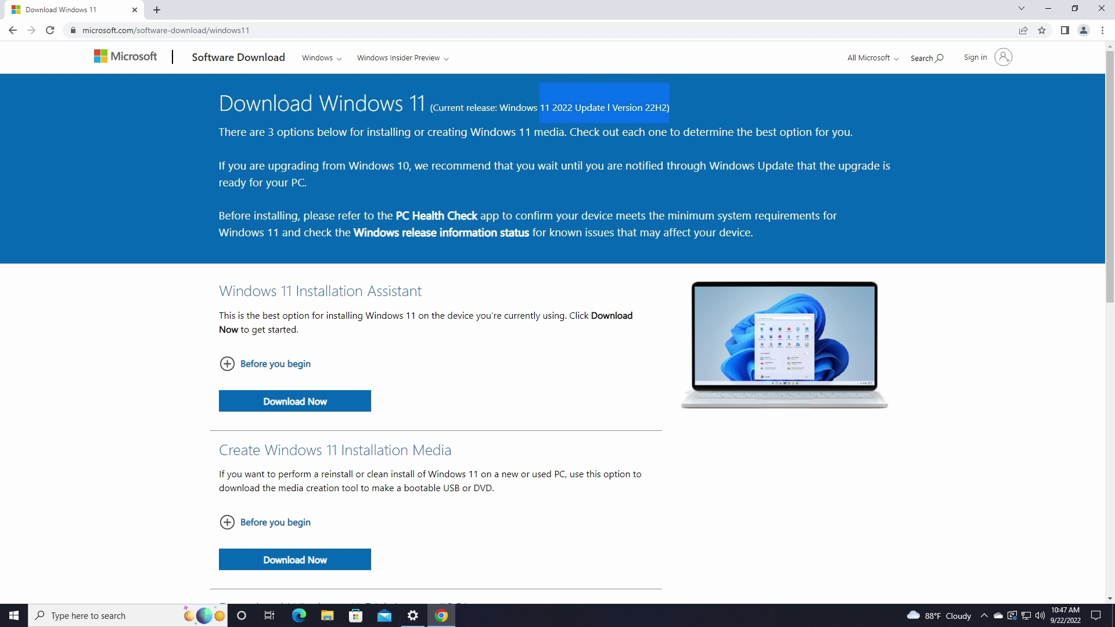
{"action": "scroll", "coordinate": [221, 204], "scroll_direction": "down", "scroll_amount": 7}
{"action": "left_click_drag", "start_coordinate": [219, 204], "coordinate": [466, 203]}
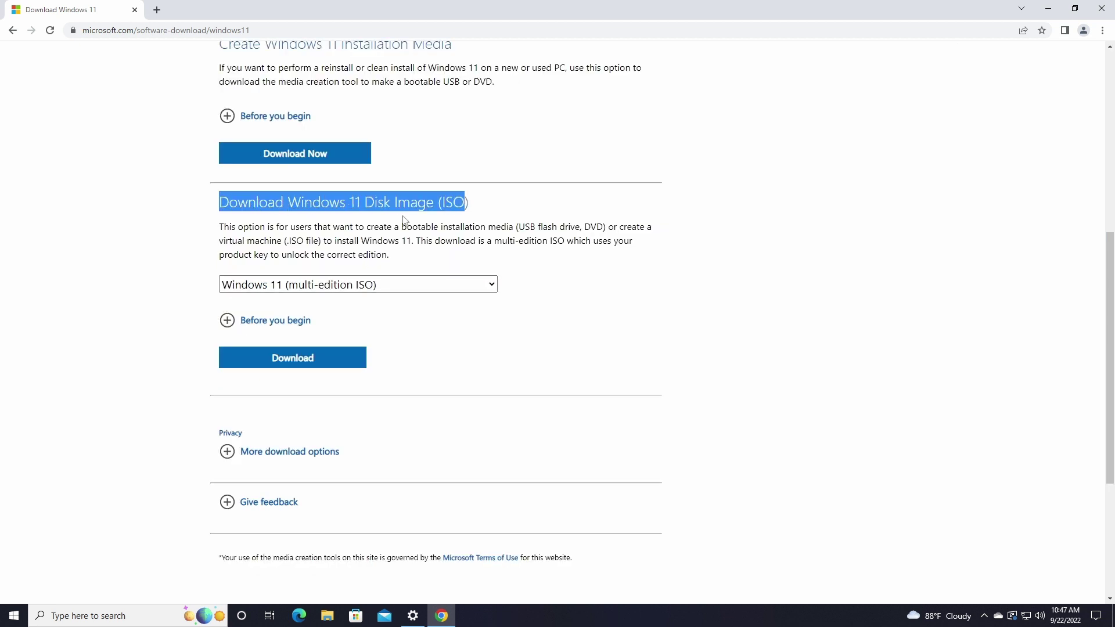
{"action": "scroll", "coordinate": [393, 264], "scroll_direction": "down", "scroll_amount": 1}
Download the 64-bit Windows 11 multi-edition ISO in English (United States).
{"action": "left_click", "coordinate": [259, 228]}
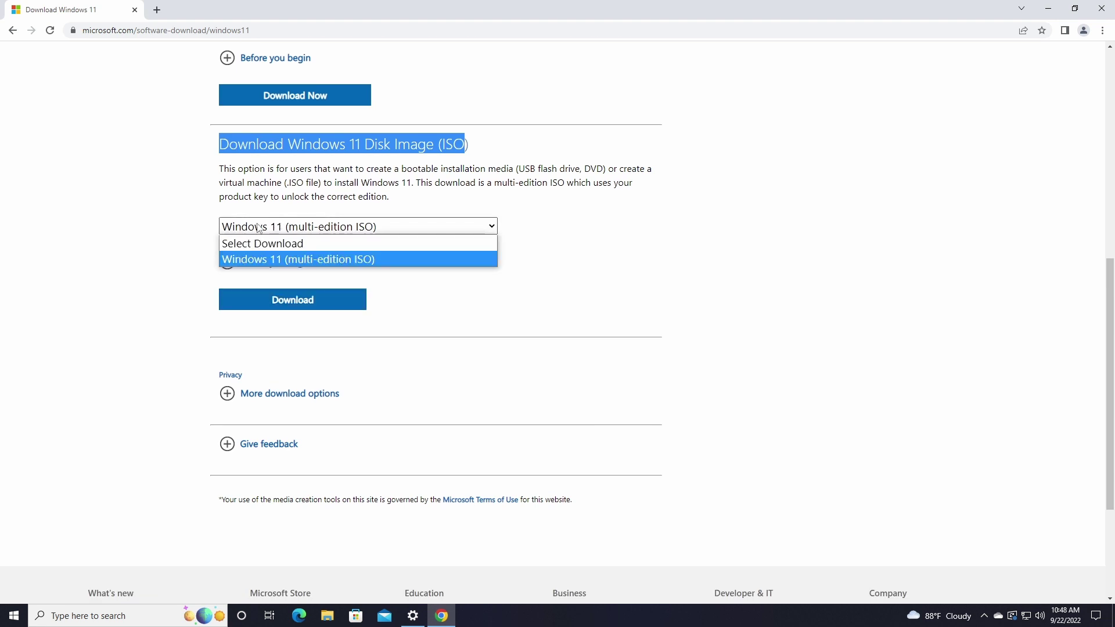
{"action": "left_click", "coordinate": [286, 262]}
{"action": "left_click", "coordinate": [291, 302]}
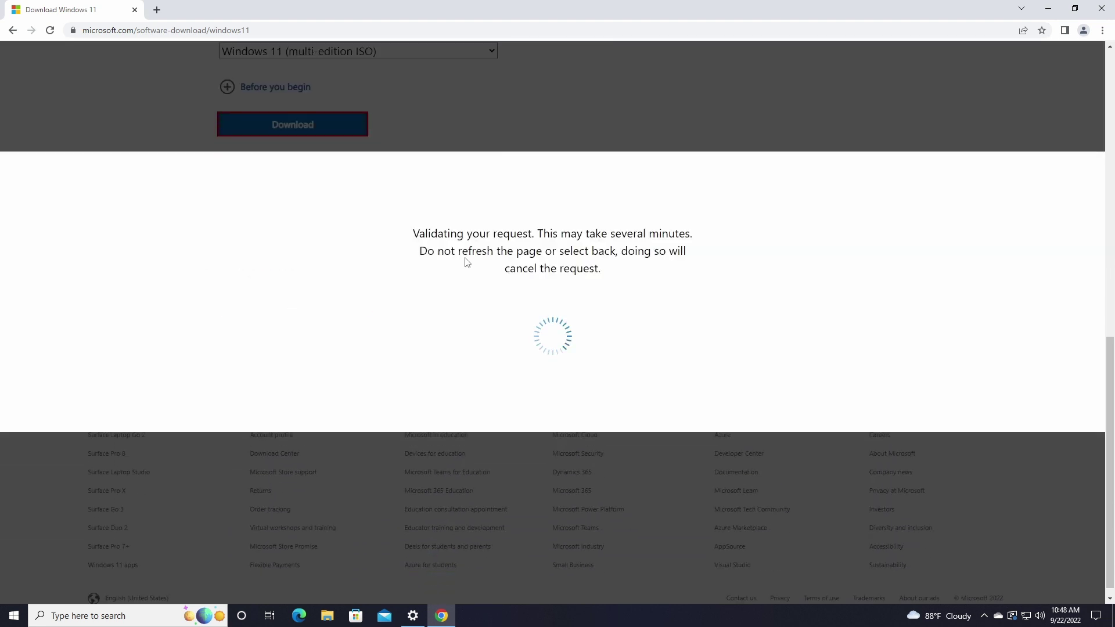
{"action": "left_click", "coordinate": [348, 235]}
{"action": "left_click", "coordinate": [324, 408]}
{"action": "left_click", "coordinate": [290, 287]}
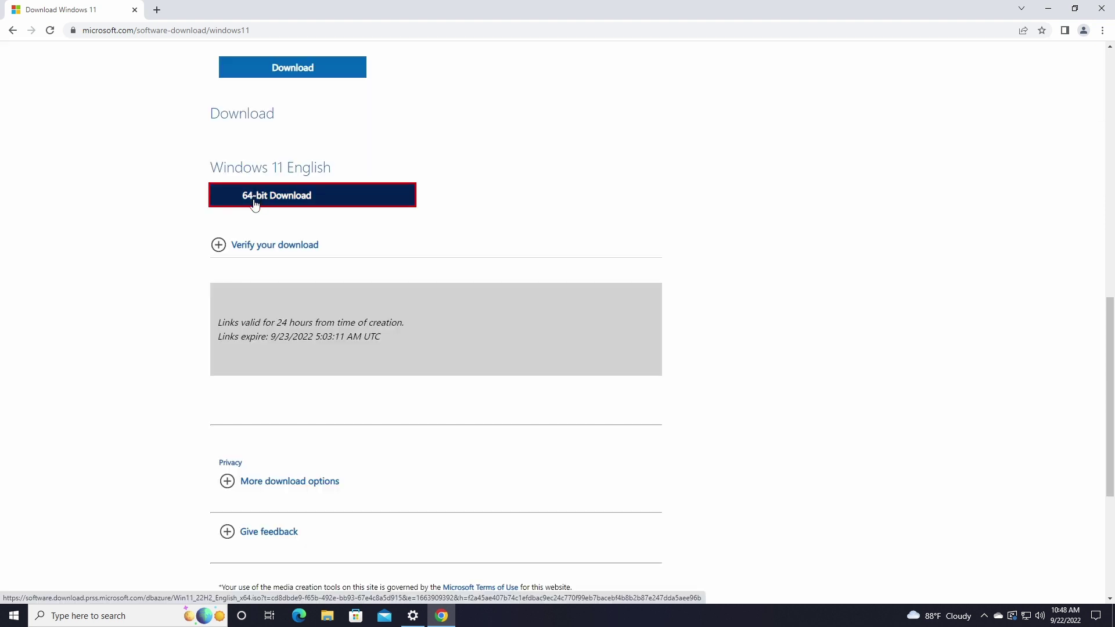
{"action": "left_click", "coordinate": [281, 202]}
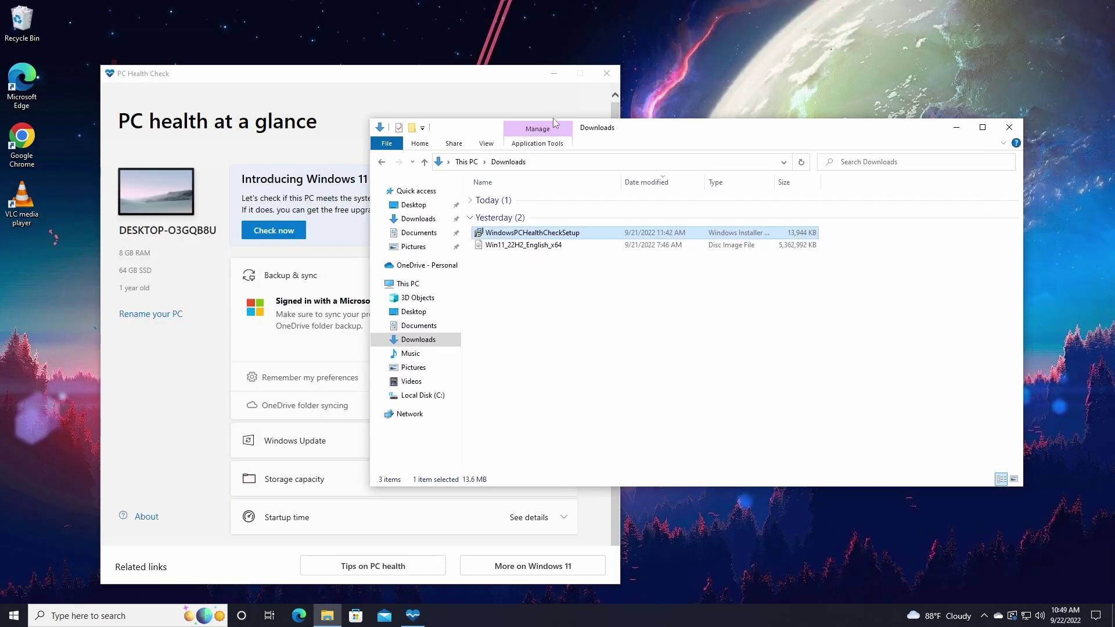
Confirm in PC Health Check that the PC meets Windows 11 requirements, then mount the Win11_22H2_English_x64 ISO.
{"action": "left_click", "coordinate": [389, 77]}
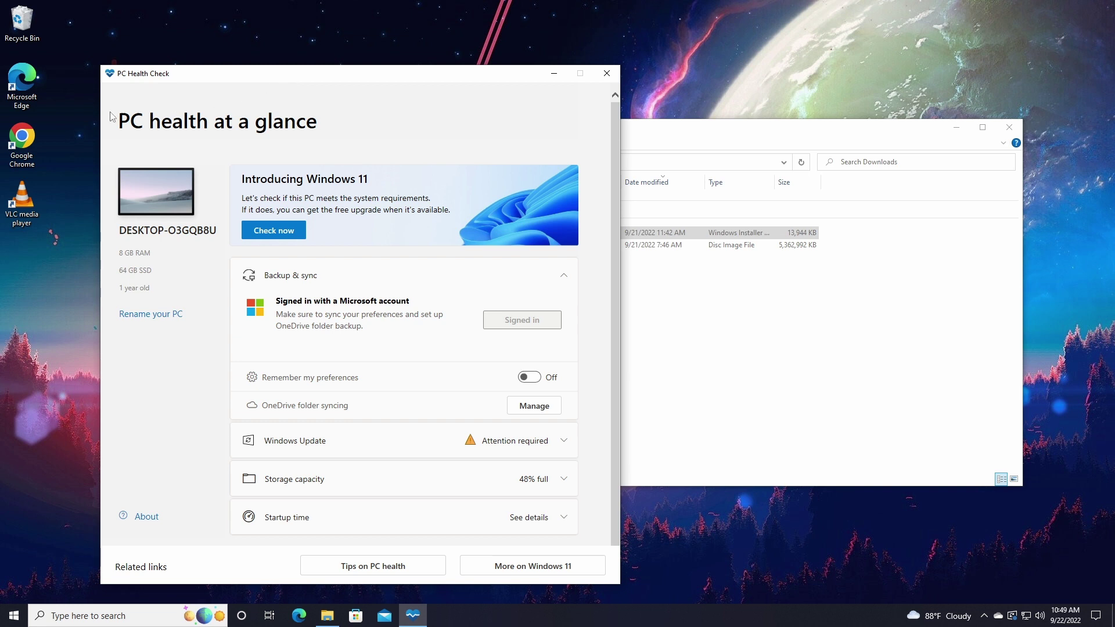
{"action": "left_click", "coordinate": [293, 234]}
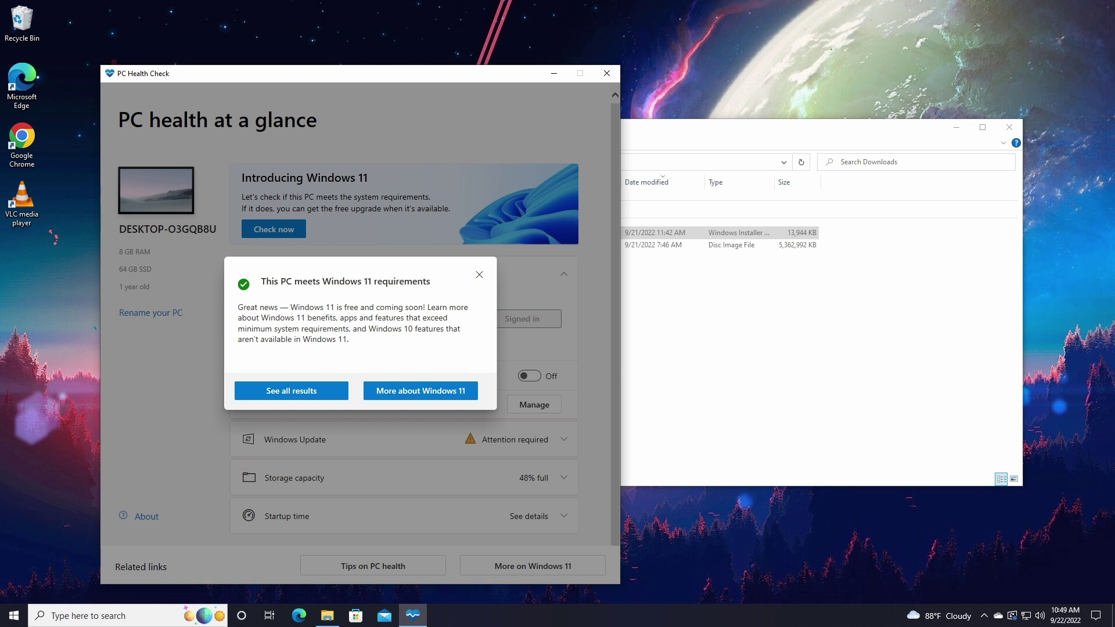
{"action": "left_click_drag", "start_coordinate": [261, 281], "coordinate": [364, 281]}
{"action": "left_click", "coordinate": [304, 289]}
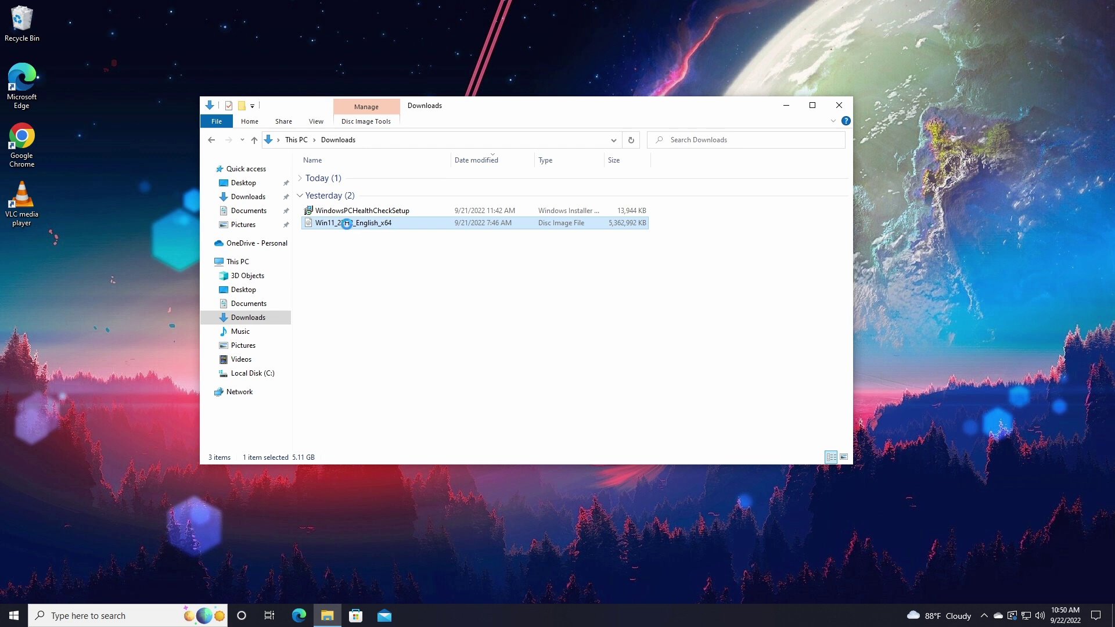
{"action": "right_click", "coordinate": [346, 225]}
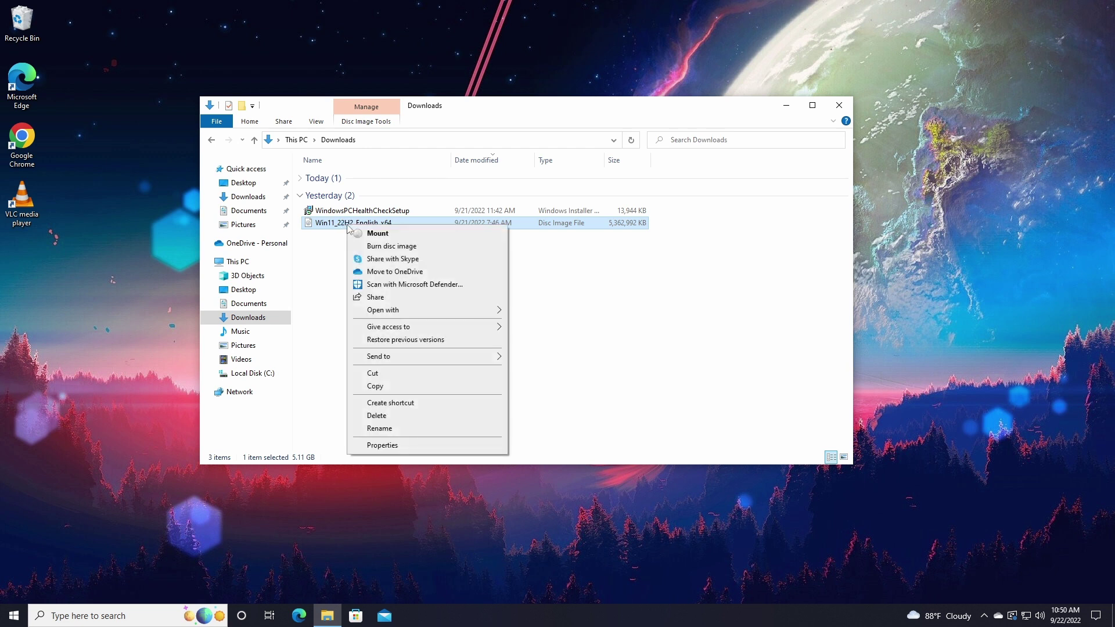
{"action": "left_click", "coordinate": [394, 235]}
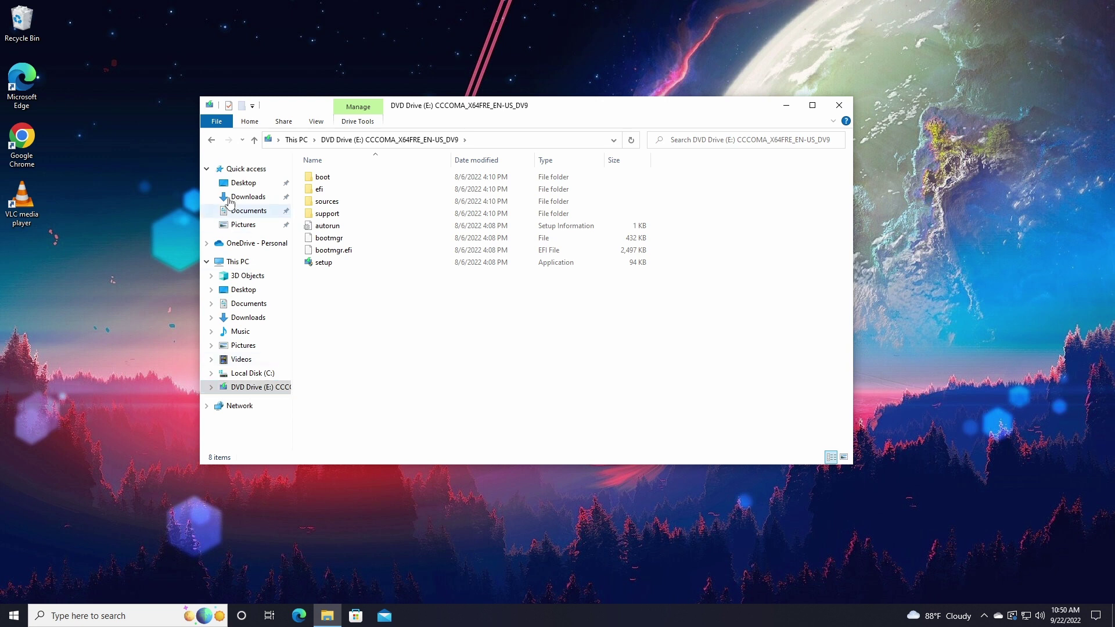
Run setup from DVD Drive (E:) as administrator and approve the UAC prompt.
{"action": "left_click", "coordinate": [334, 271]}
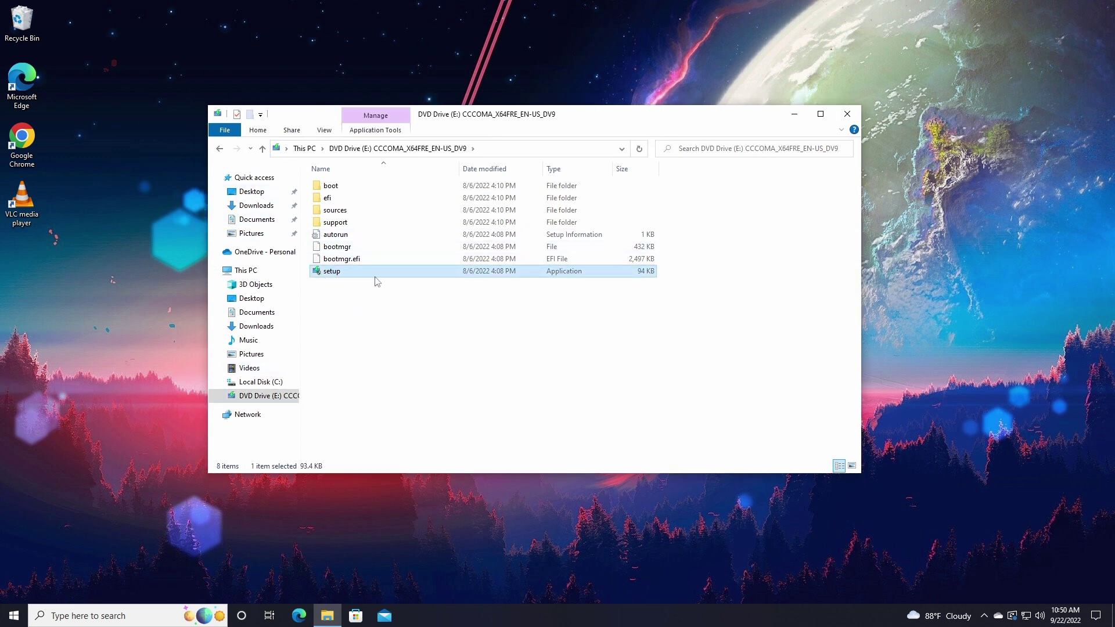
{"action": "right_click", "coordinate": [339, 277]}
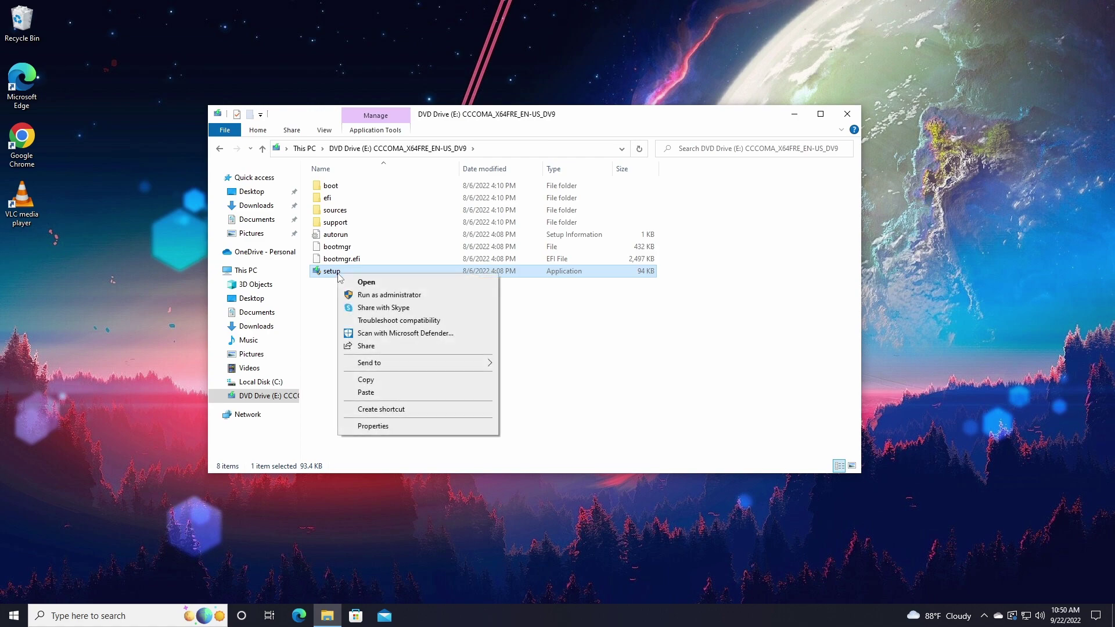
{"action": "left_click", "coordinate": [419, 297]}
{"action": "left_click", "coordinate": [497, 386]}
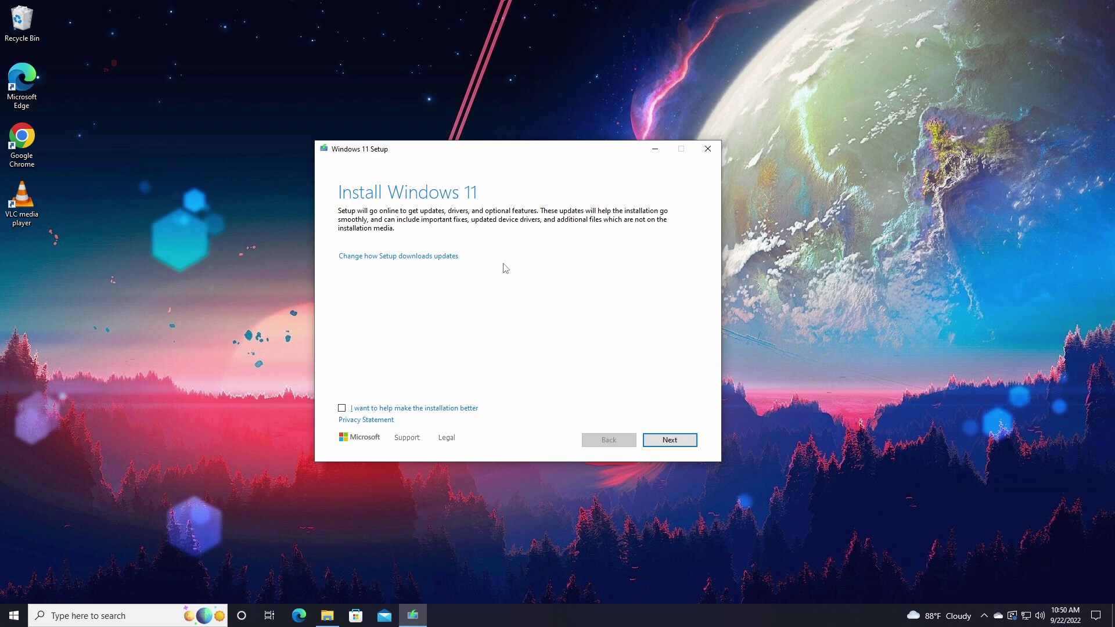
Continue past the Install Windows 11 intro and accept the license terms.
{"action": "left_click", "coordinate": [668, 441]}
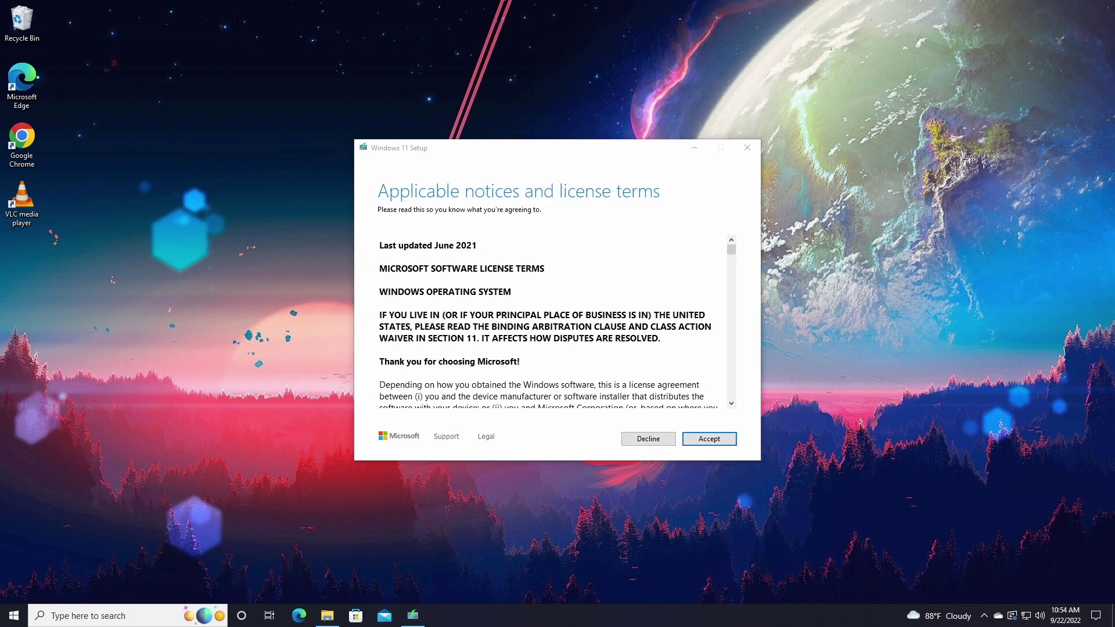
{"action": "scroll", "coordinate": [551, 322], "scroll_direction": "down", "scroll_amount": 5}
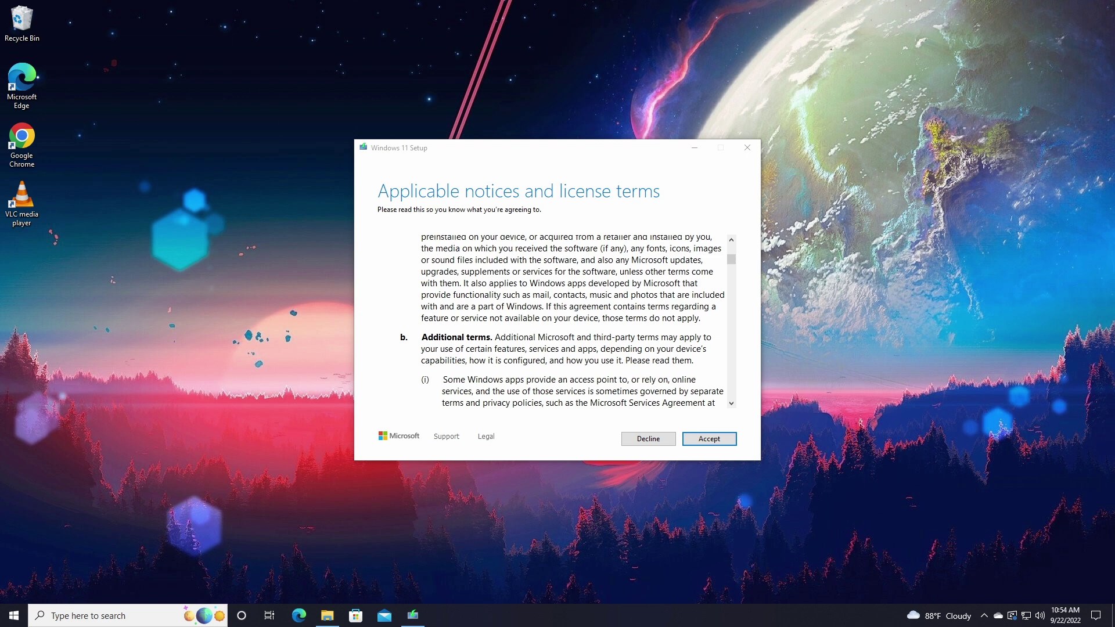
{"action": "left_click", "coordinate": [714, 442]}
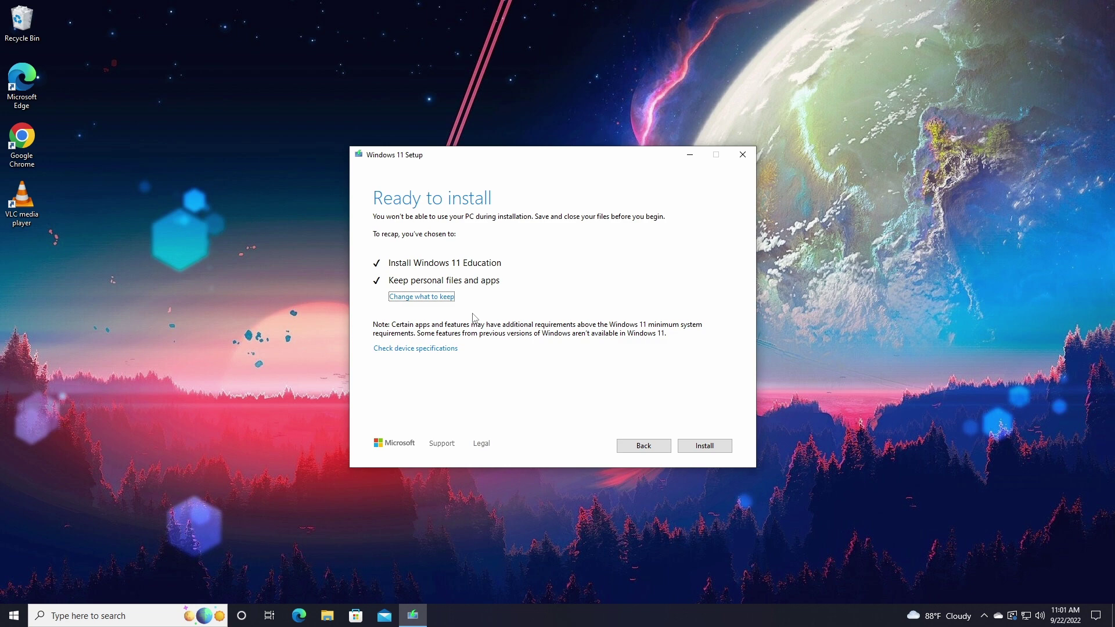
Try each keep option, settle on Keep personal files and apps, and start installing.
{"action": "left_click", "coordinate": [426, 300]}
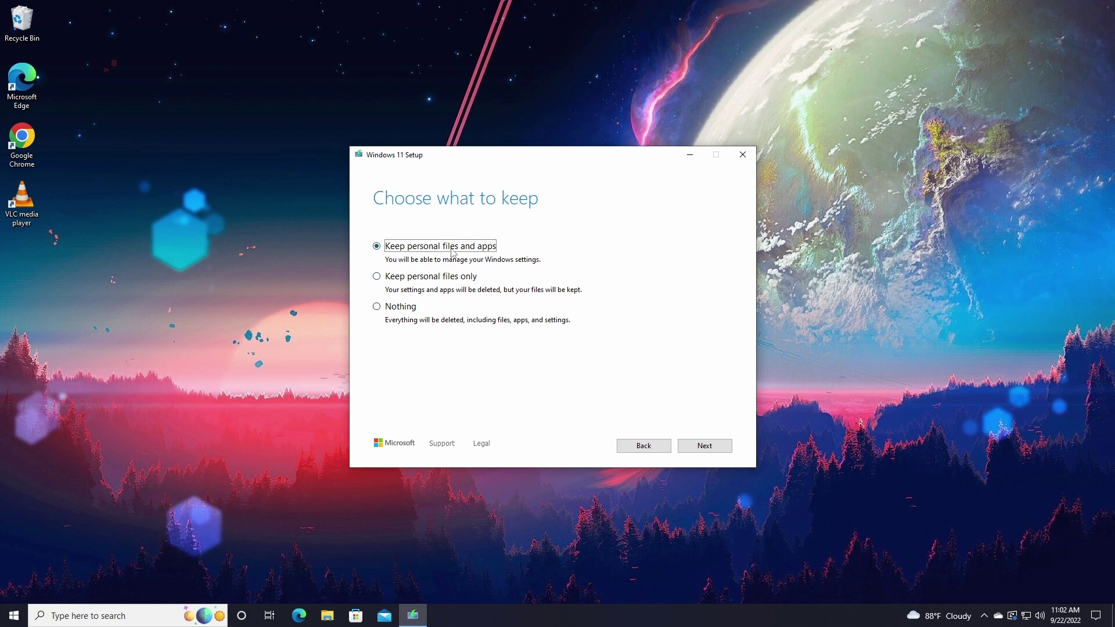
{"action": "left_click", "coordinate": [407, 278]}
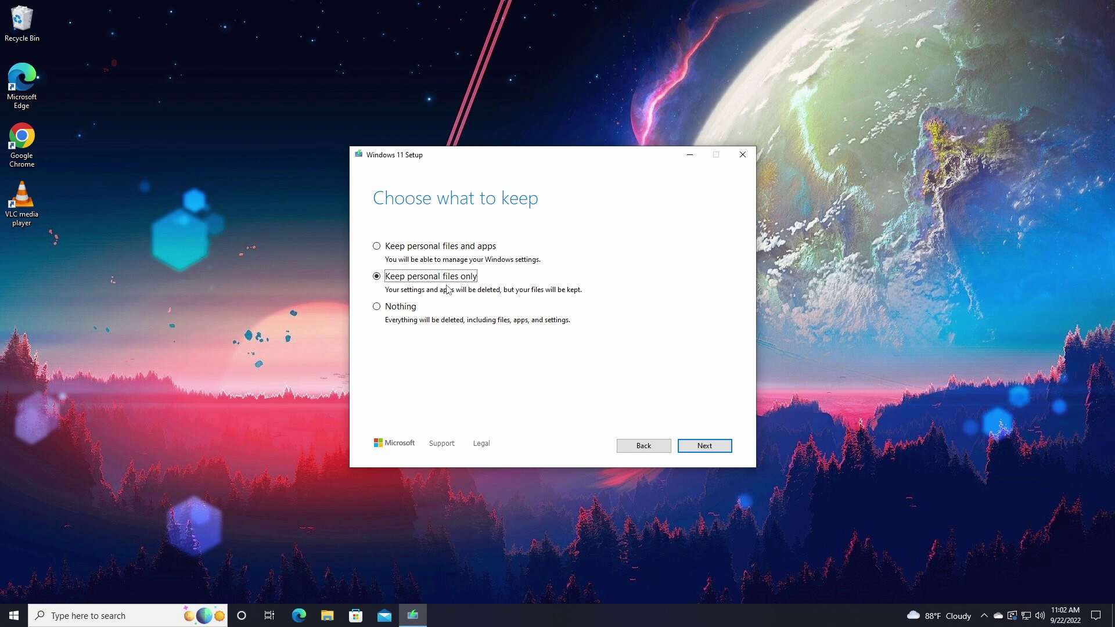
{"action": "left_click", "coordinate": [398, 309]}
{"action": "left_click", "coordinate": [406, 249]}
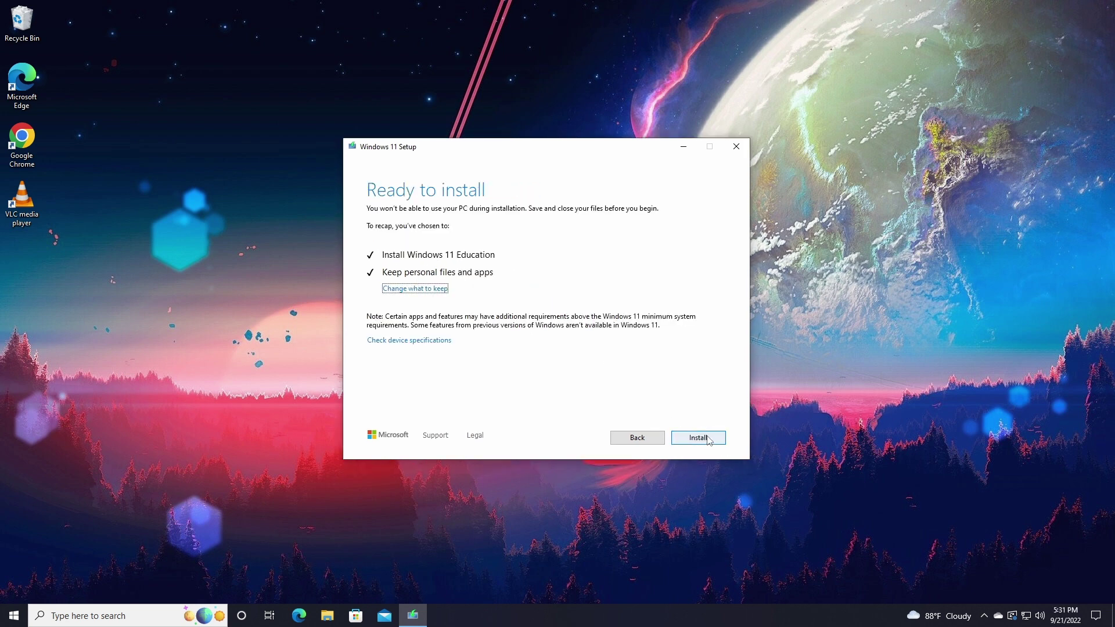
{"action": "left_click", "coordinate": [698, 438]}
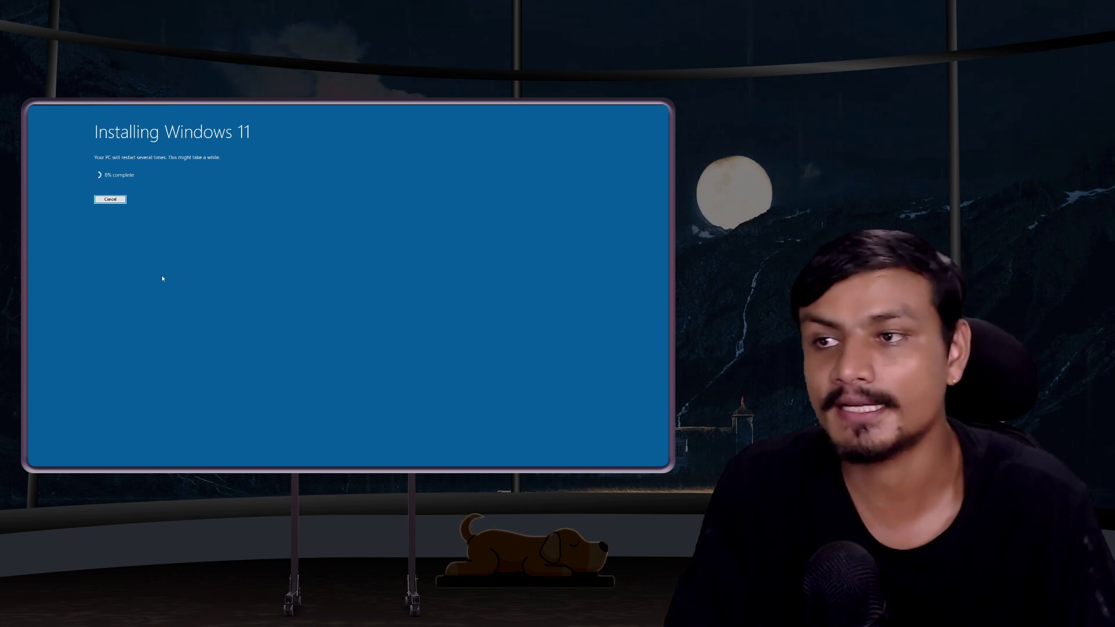
Browse File Explorer's Downloads folder during installation, then wait for the Windows 11 lock screen.
{"action": "key", "text": "super"}
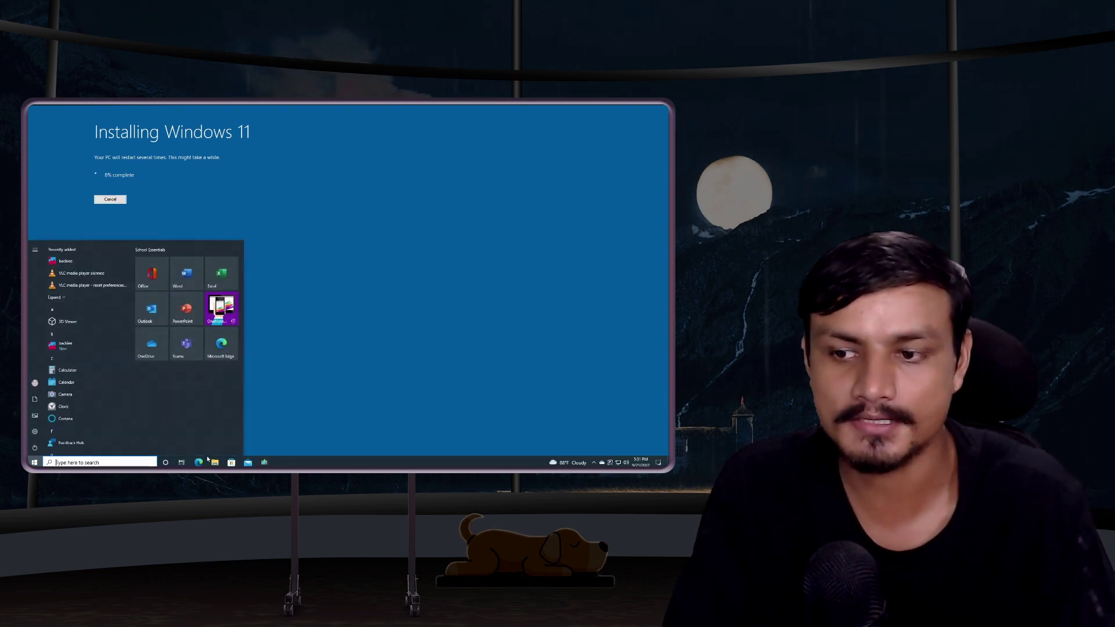
{"action": "left_click", "coordinate": [215, 462]}
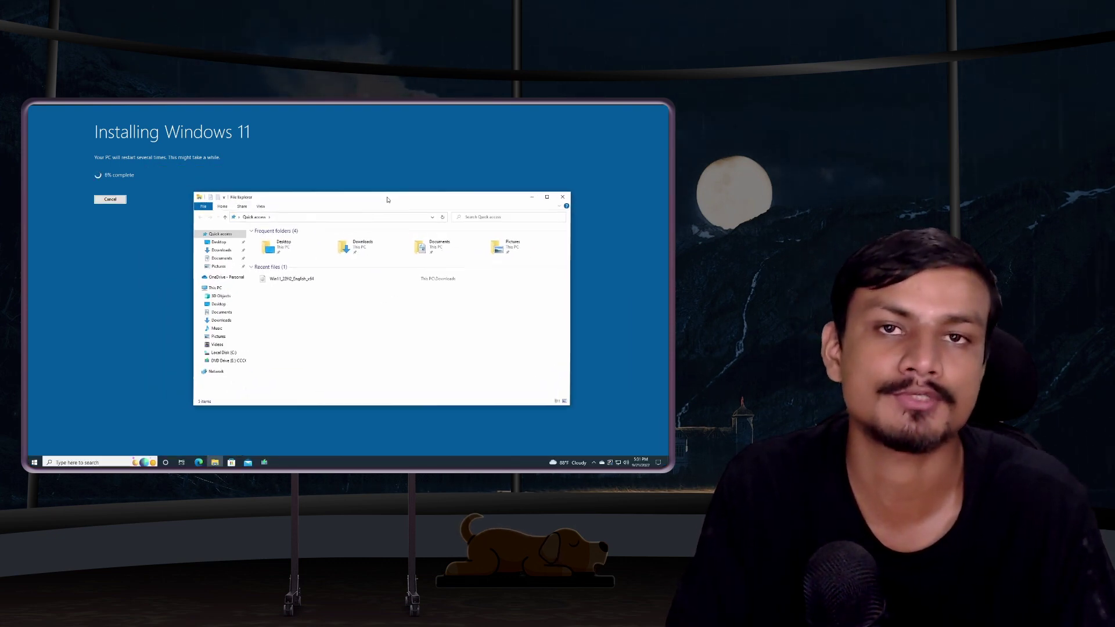
{"action": "key", "text": "super"}
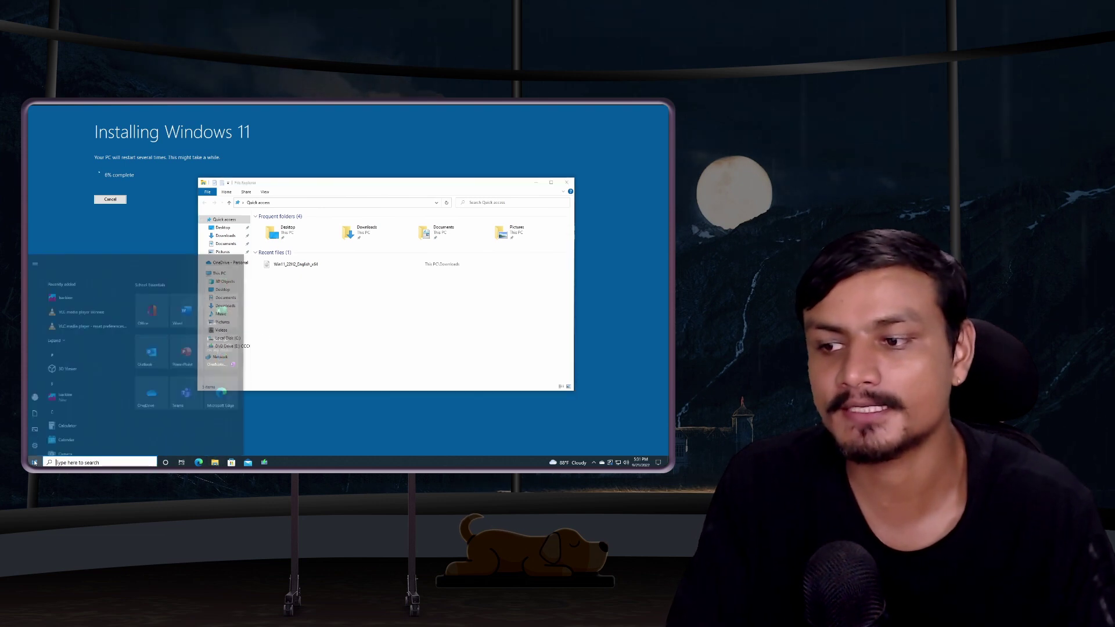
{"action": "left_click", "coordinate": [566, 183]}
{"action": "key", "text": "super"}
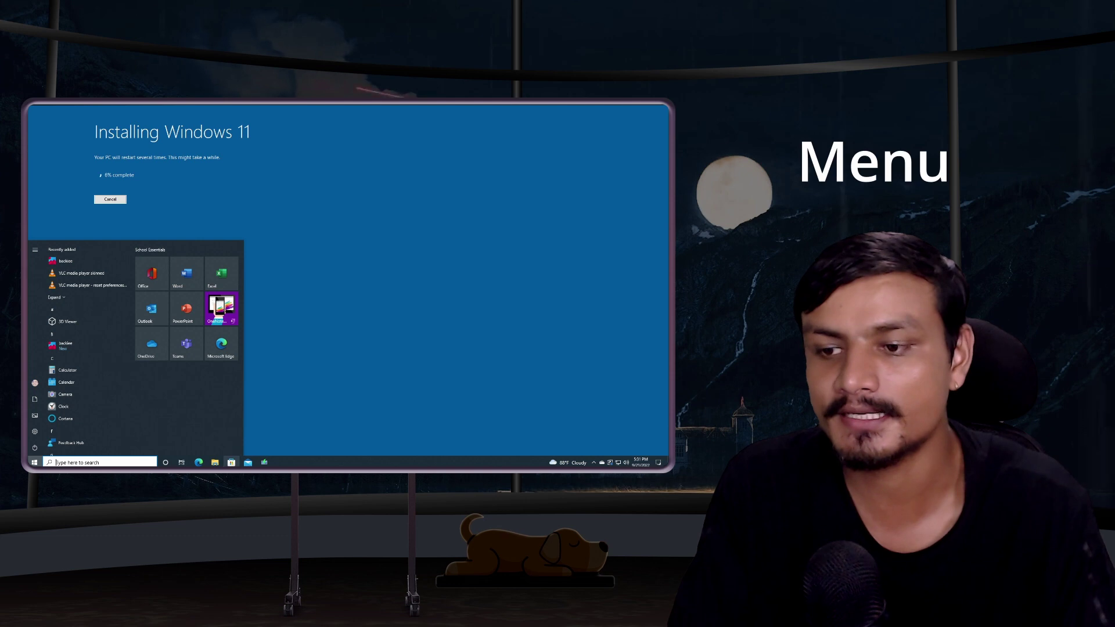
{"action": "key", "text": "super+e"}
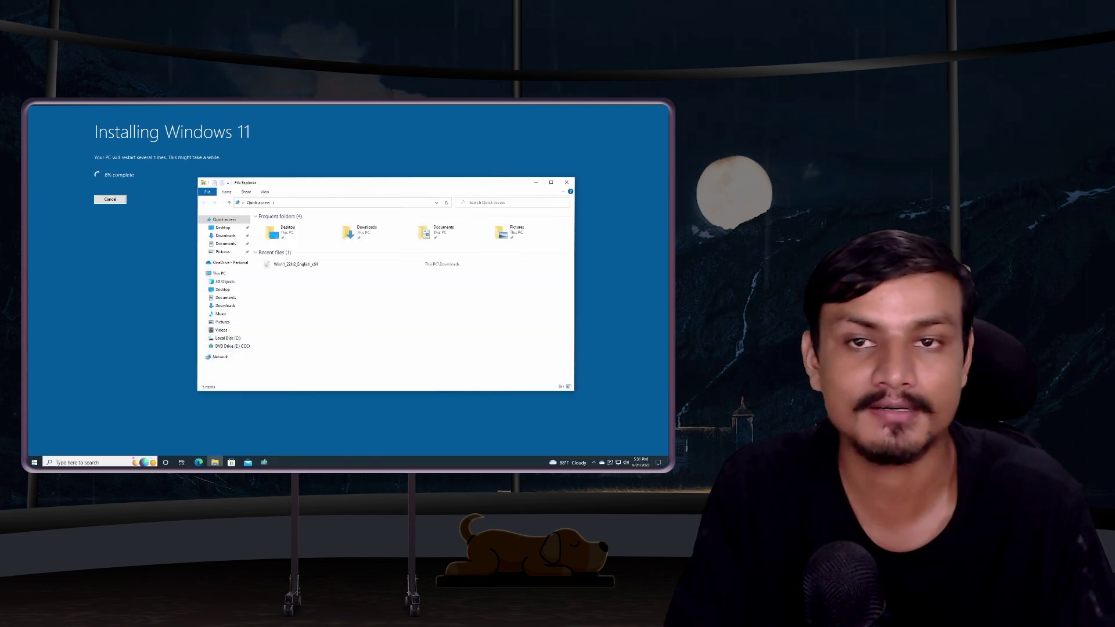
{"action": "left_click", "coordinate": [221, 306]}
{"action": "left_click", "coordinate": [568, 182]}
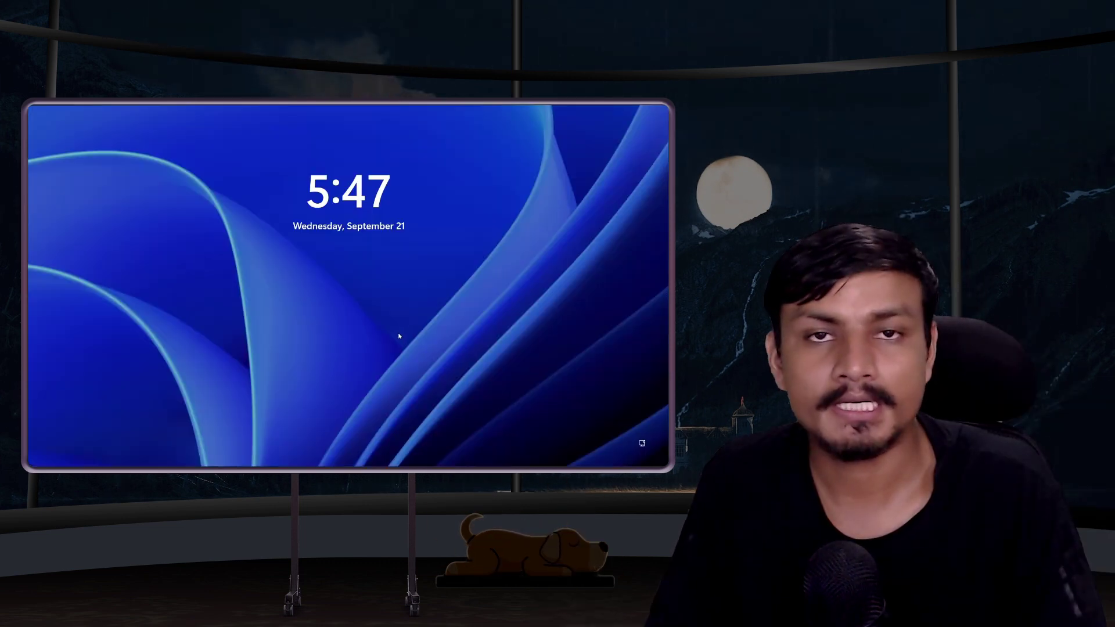
Sign in past the lock screen and close the Start menu to view the Windows 11 desktop.
{"action": "left_click", "coordinate": [399, 336]}
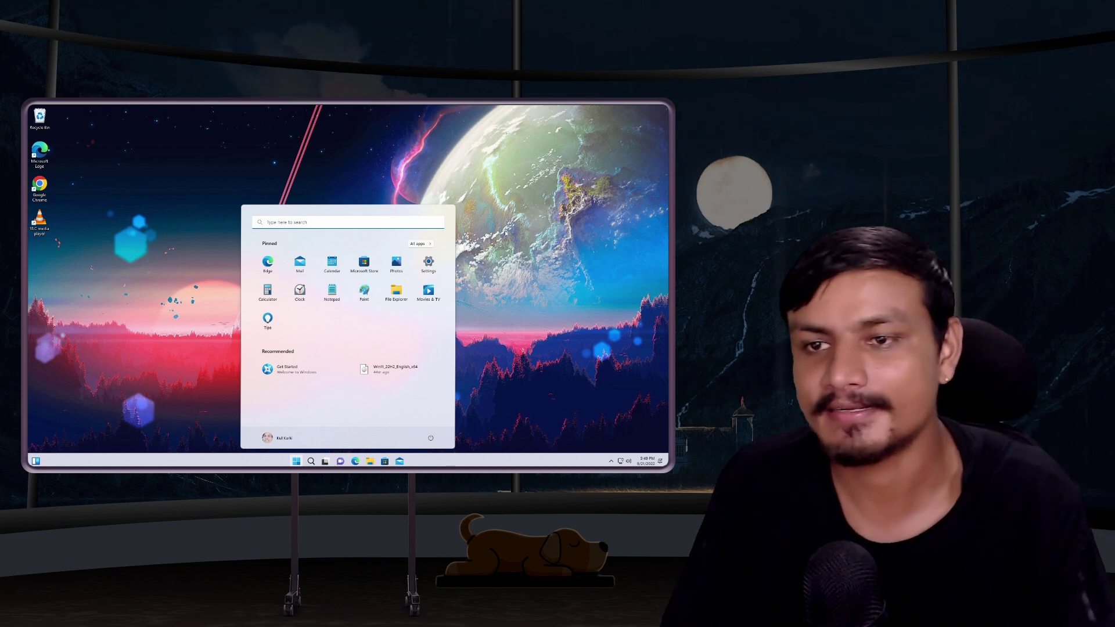
{"action": "left_click", "coordinate": [422, 301]}
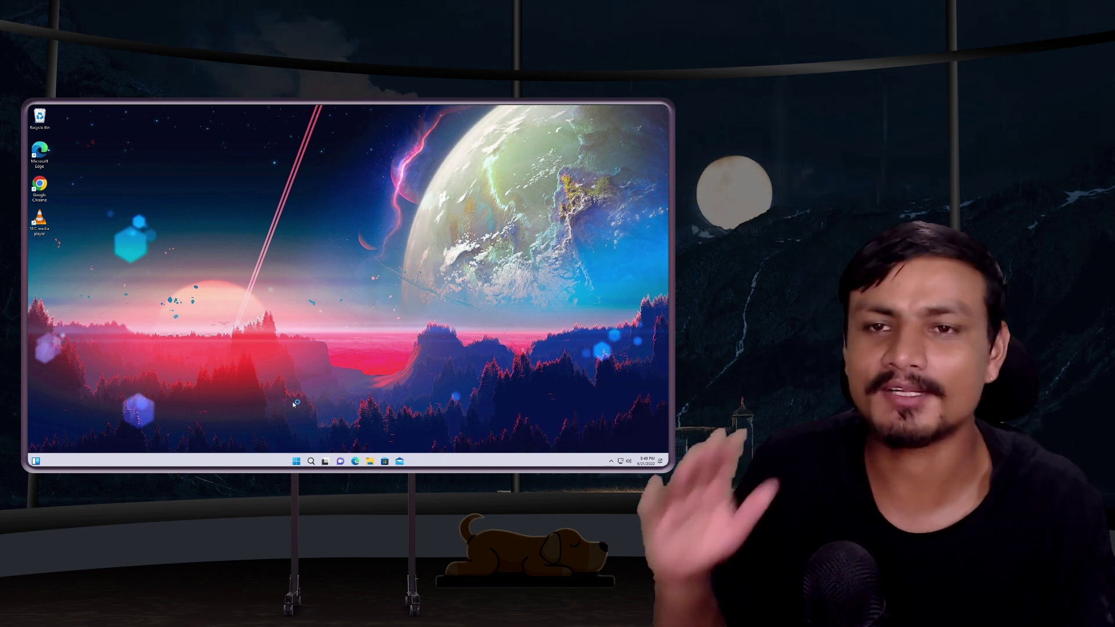
{"action": "key", "text": "super+s"}
{"action": "type", "text": "about"}
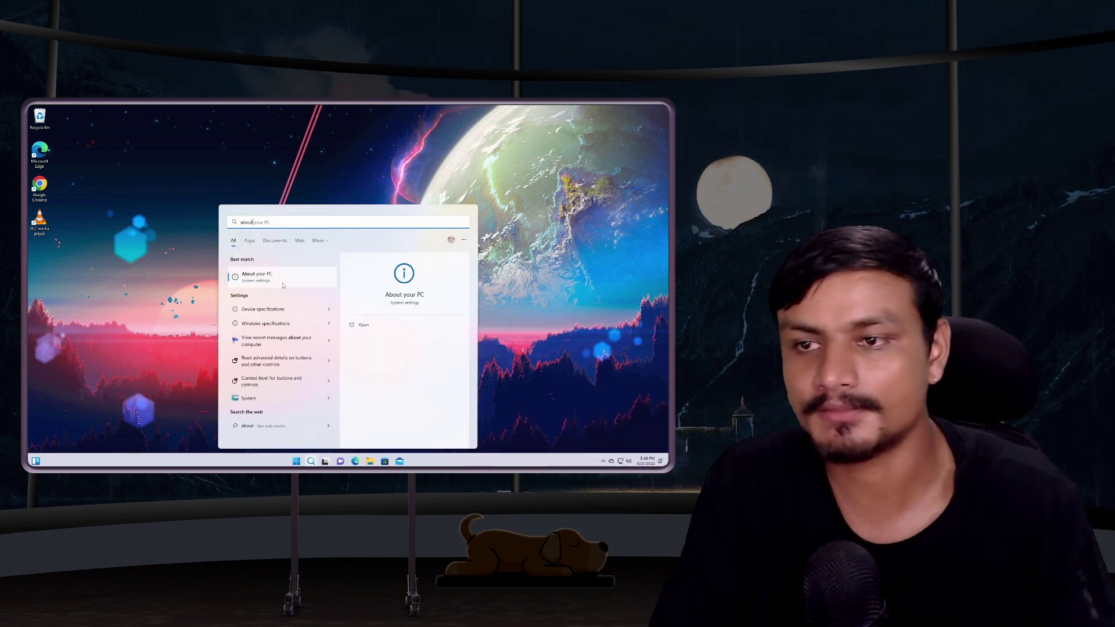
{"action": "key", "text": "Return"}
{"action": "scroll", "coordinate": [524, 326], "scroll_direction": "down", "scroll_amount": 5}
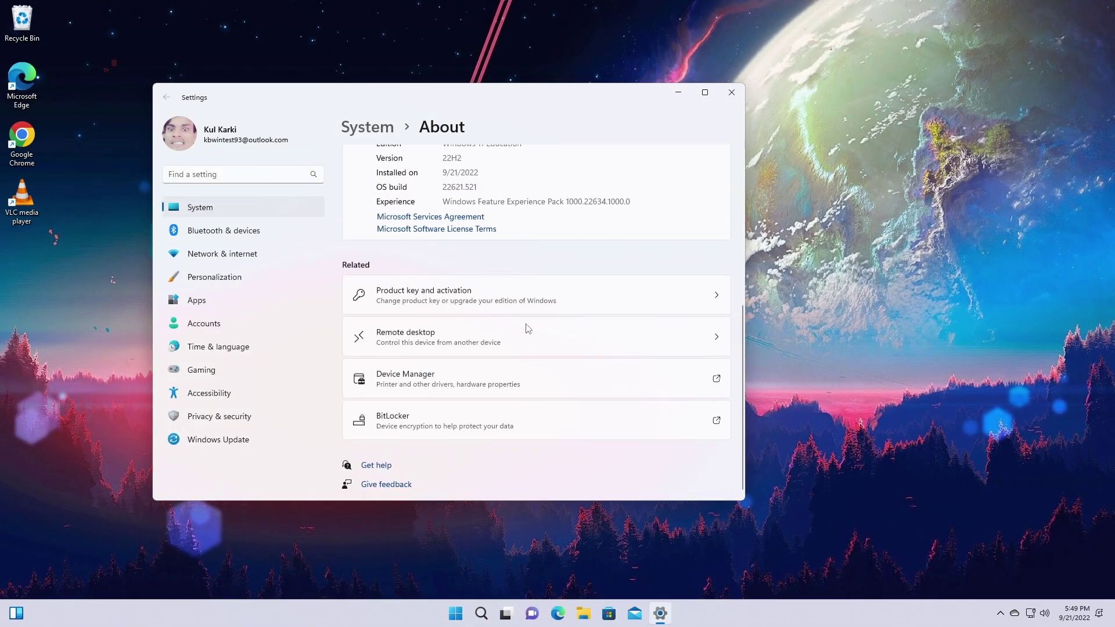
{"action": "scroll", "coordinate": [528, 329], "scroll_direction": "up", "scroll_amount": 2}
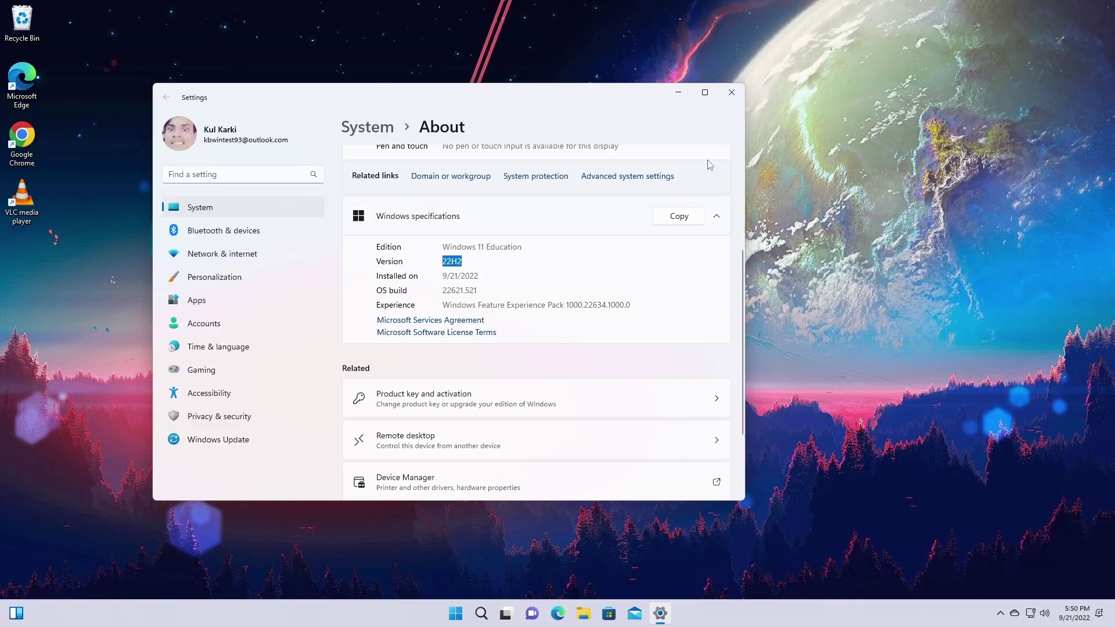
{"action": "left_click", "coordinate": [734, 98]}
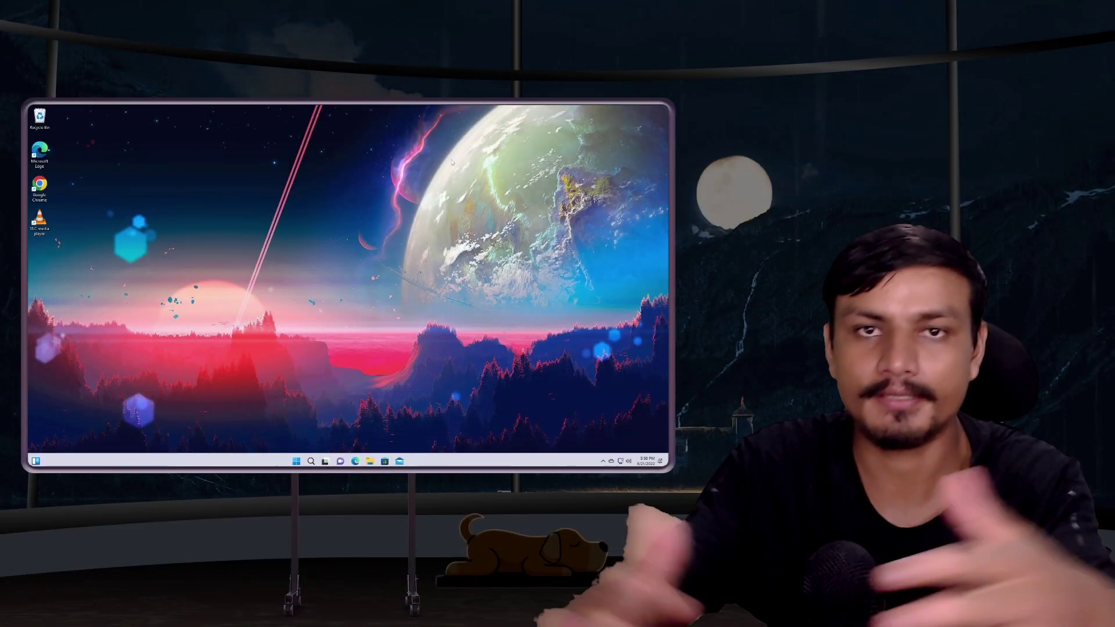